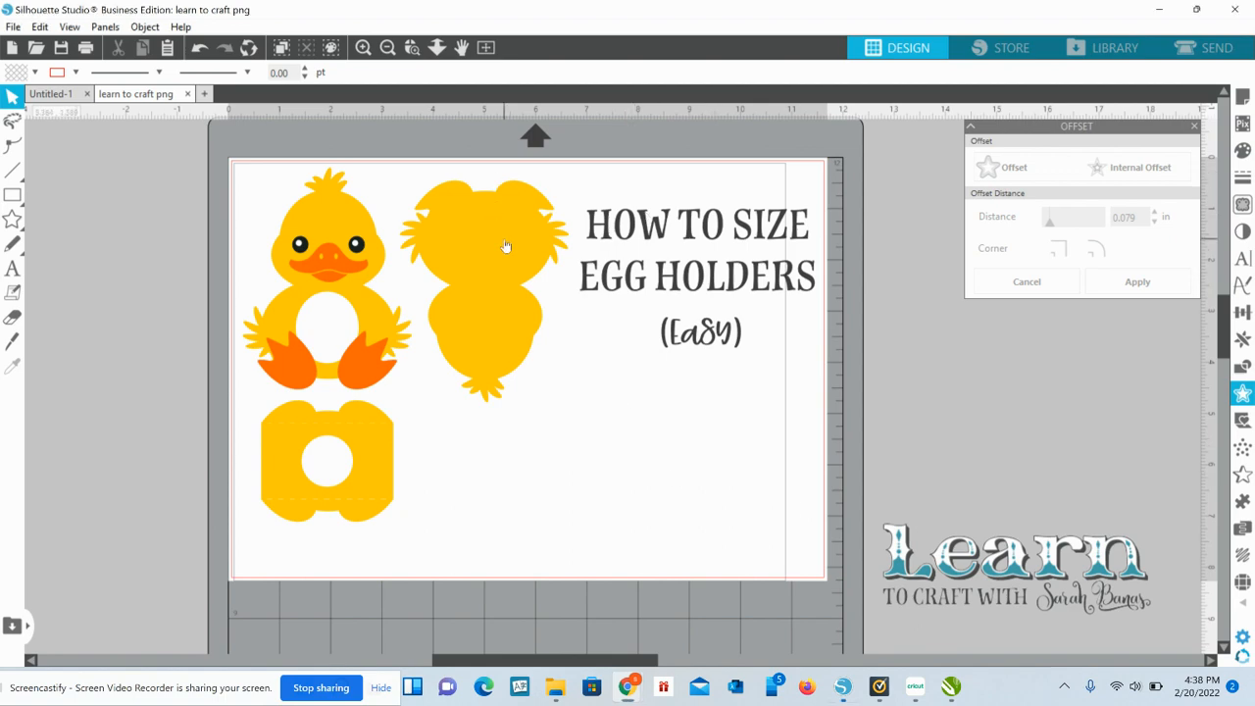
# Move the grouped duck egg holder design into the page's upper-left corner and keep it selected.
pyautogui.moveTo(506, 246)
pyautogui.mouseDown()
pyautogui.moveTo(463, 219)
pyautogui.moveTo(482, 214)
pyautogui.moveTo(491, 242)
pyautogui.mouseUp()
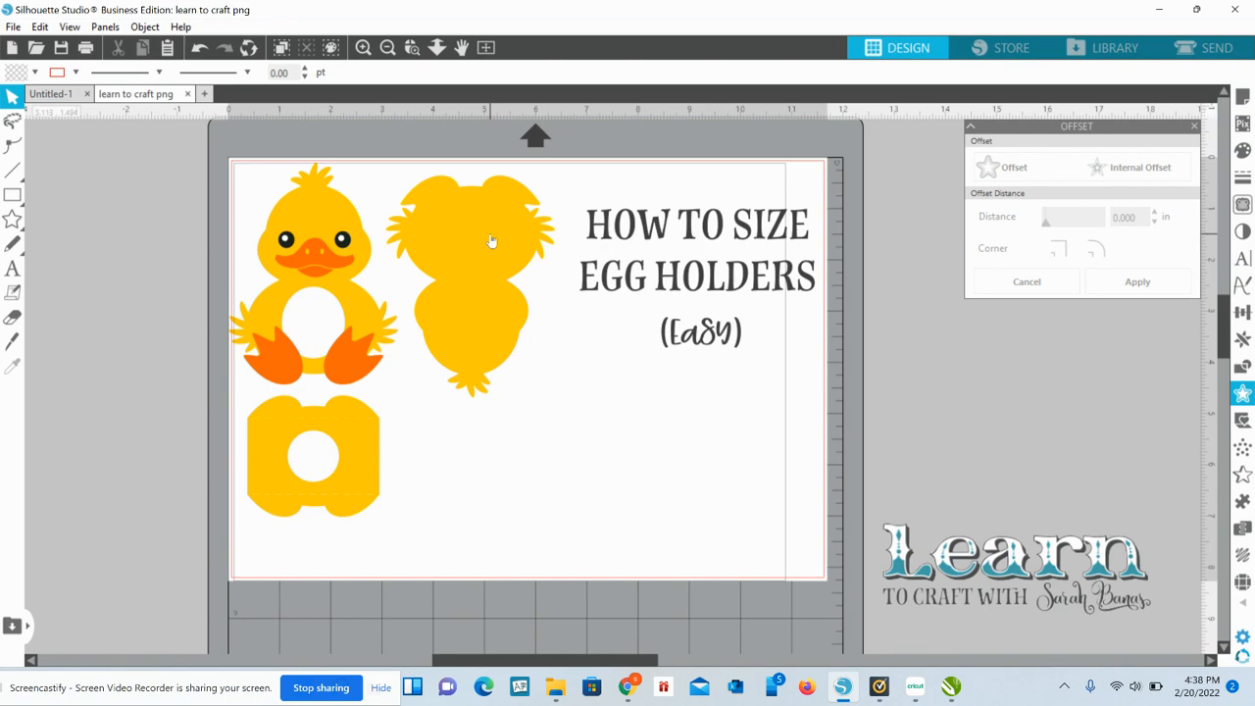
pyautogui.click(390, 339)
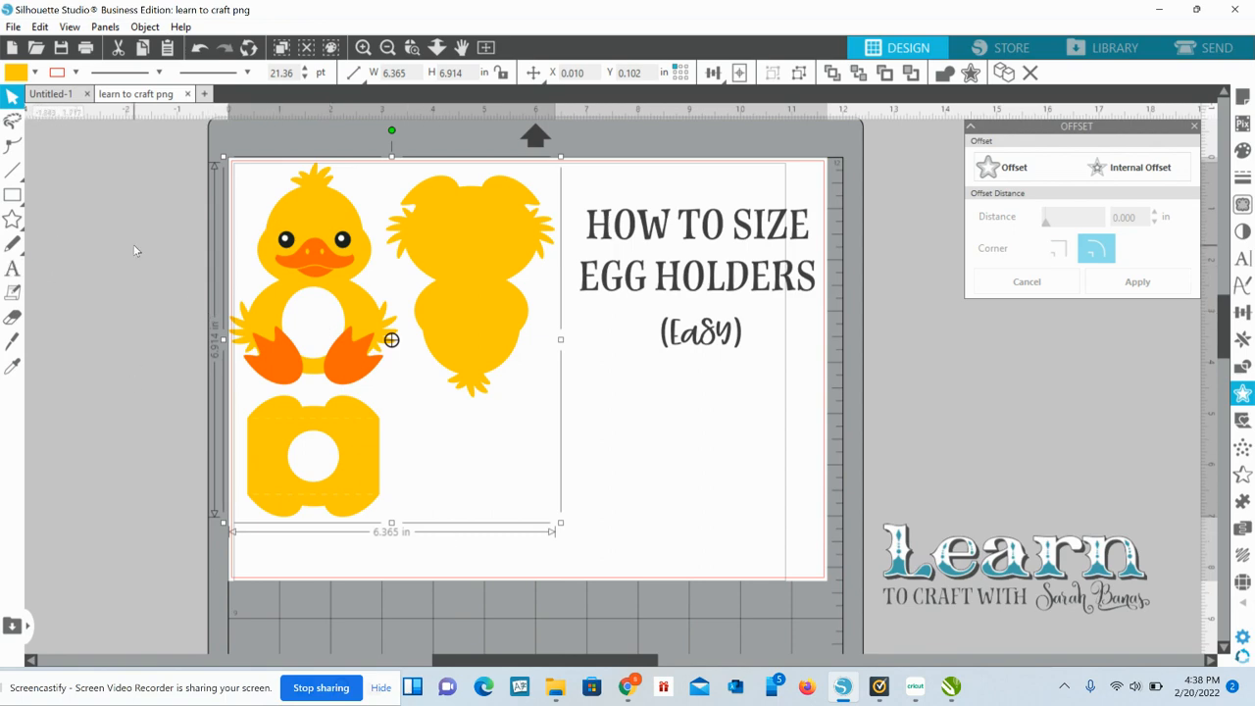
# Draw a narrow vertical rectangle about 0.19 by 1.63 inches below the duck's back piece.
pyautogui.click(13, 198)
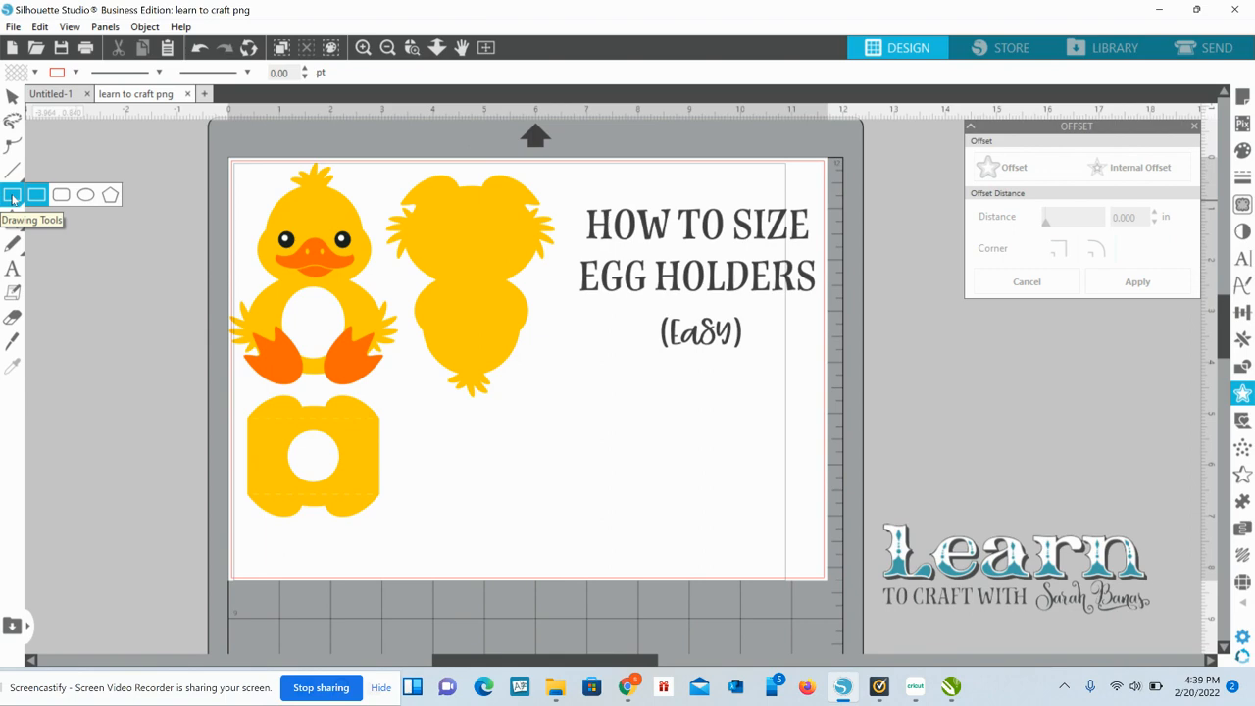
pyautogui.click(12, 197)
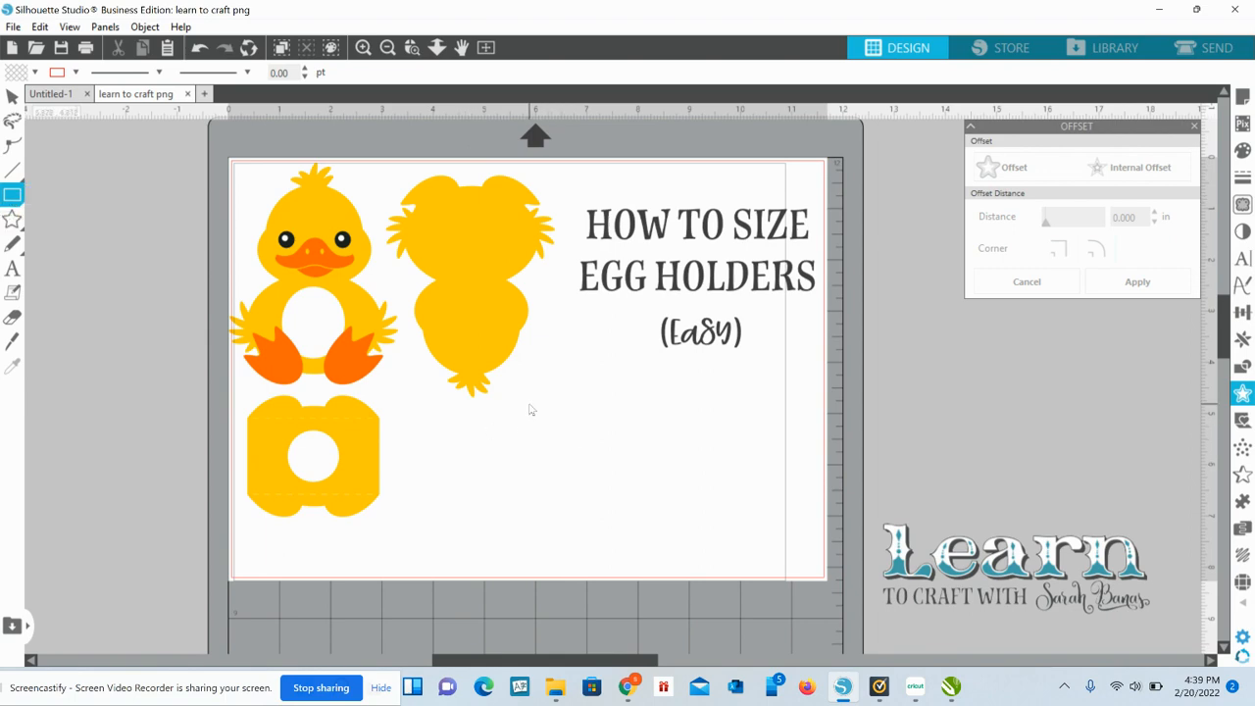
pyautogui.moveTo(528, 403); pyautogui.dragTo(541, 488)
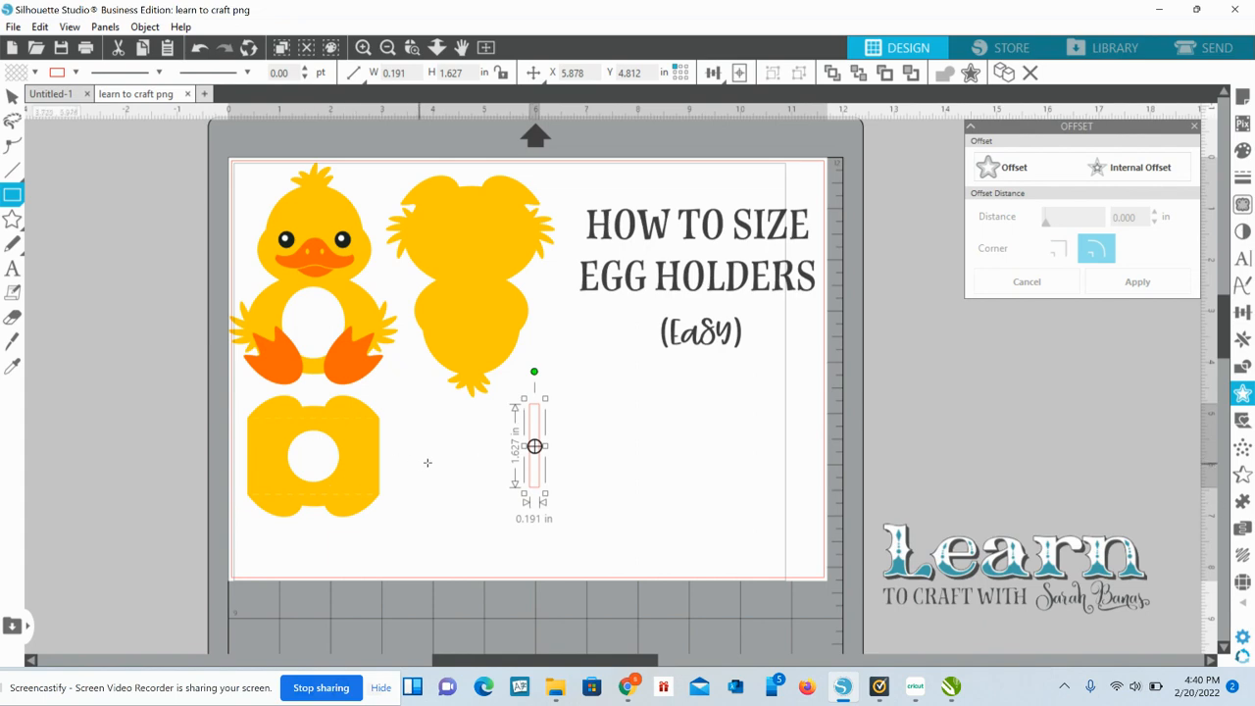
pyautogui.moveTo(453, 424); pyautogui.dragTo(485, 430)
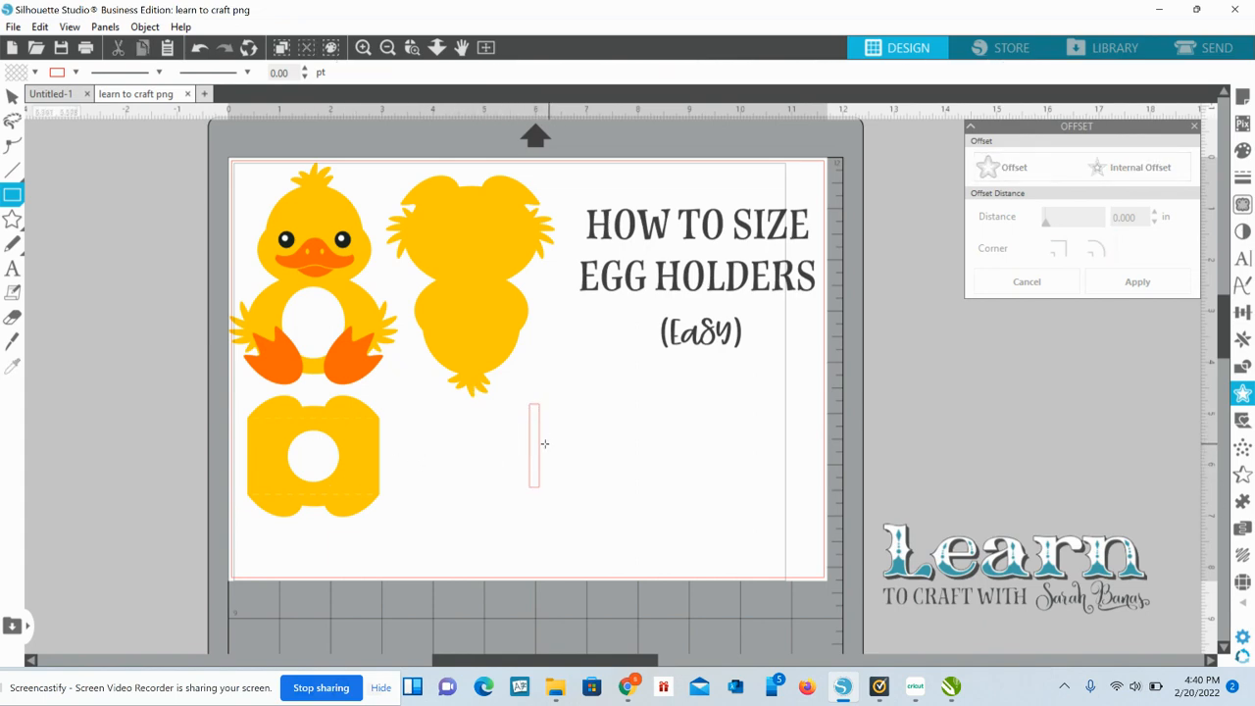
# Set the narrow rectangle's height to 2 inches.
pyautogui.click(12, 95)
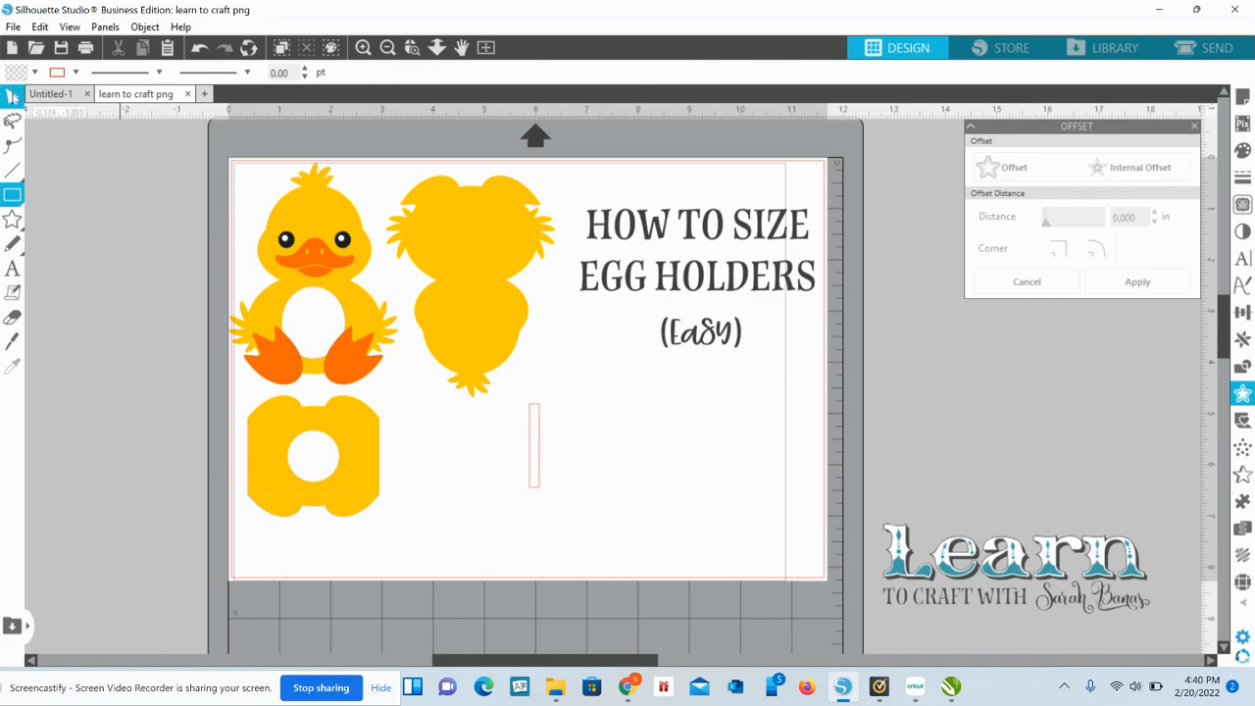
pyautogui.click(535, 447)
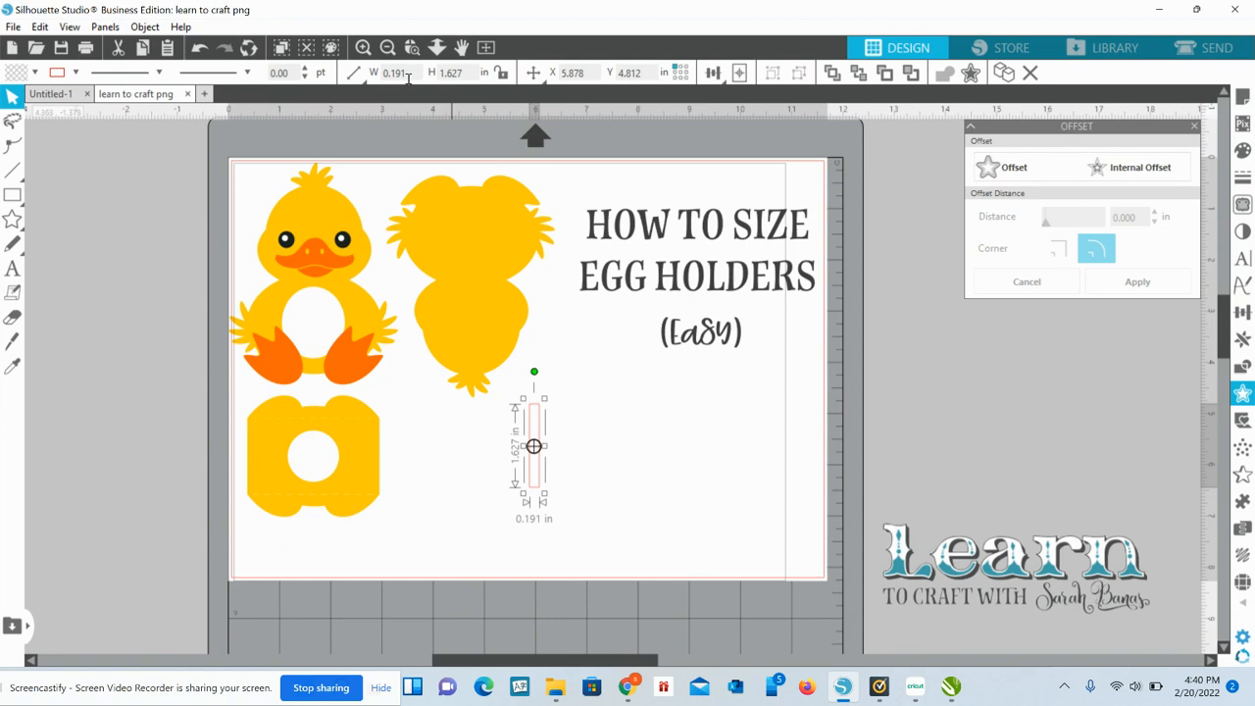
pyautogui.click(467, 76)
pyautogui.press('BackSpace')
pyautogui.press('BackSpace')
pyautogui.press('BackSpace')
pyautogui.press('BackSpace')
pyautogui.press('BackSpace')
pyautogui.write('2')
pyautogui.press('Return')
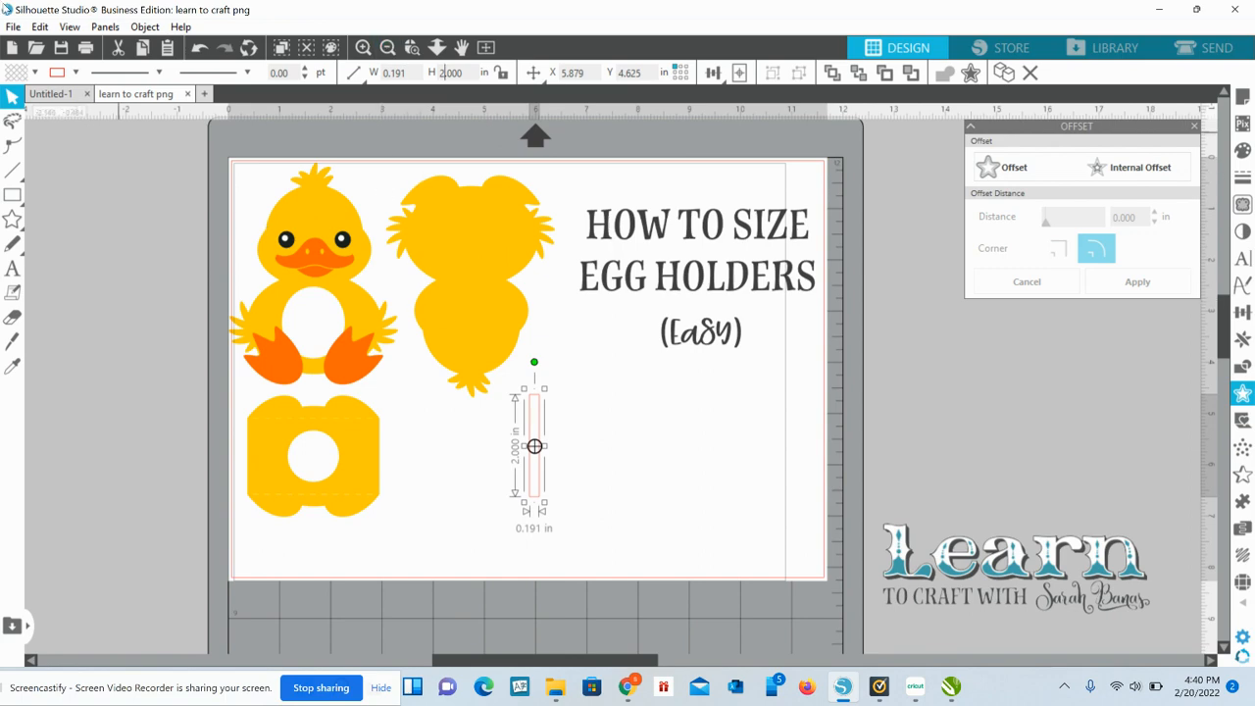
# Fill the narrow rectangle with gray and place it over the middle of the duck's oval belly opening.
pyautogui.click(34, 74)
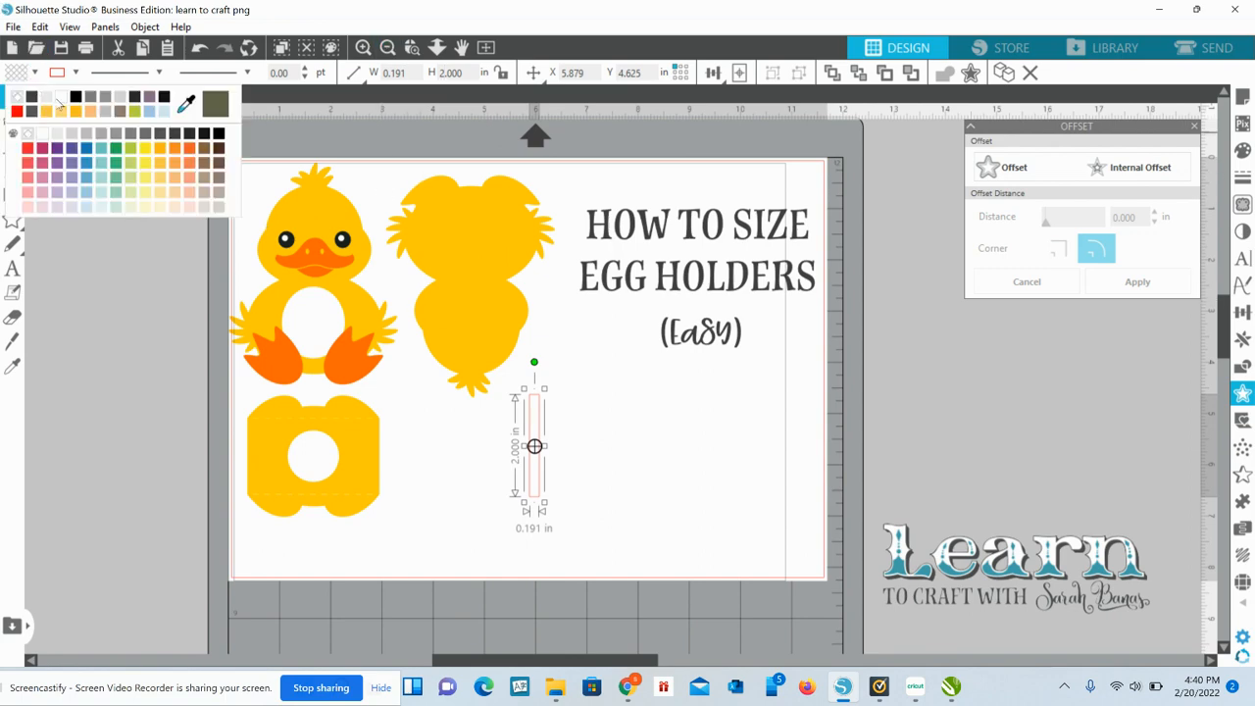
pyautogui.click(91, 96)
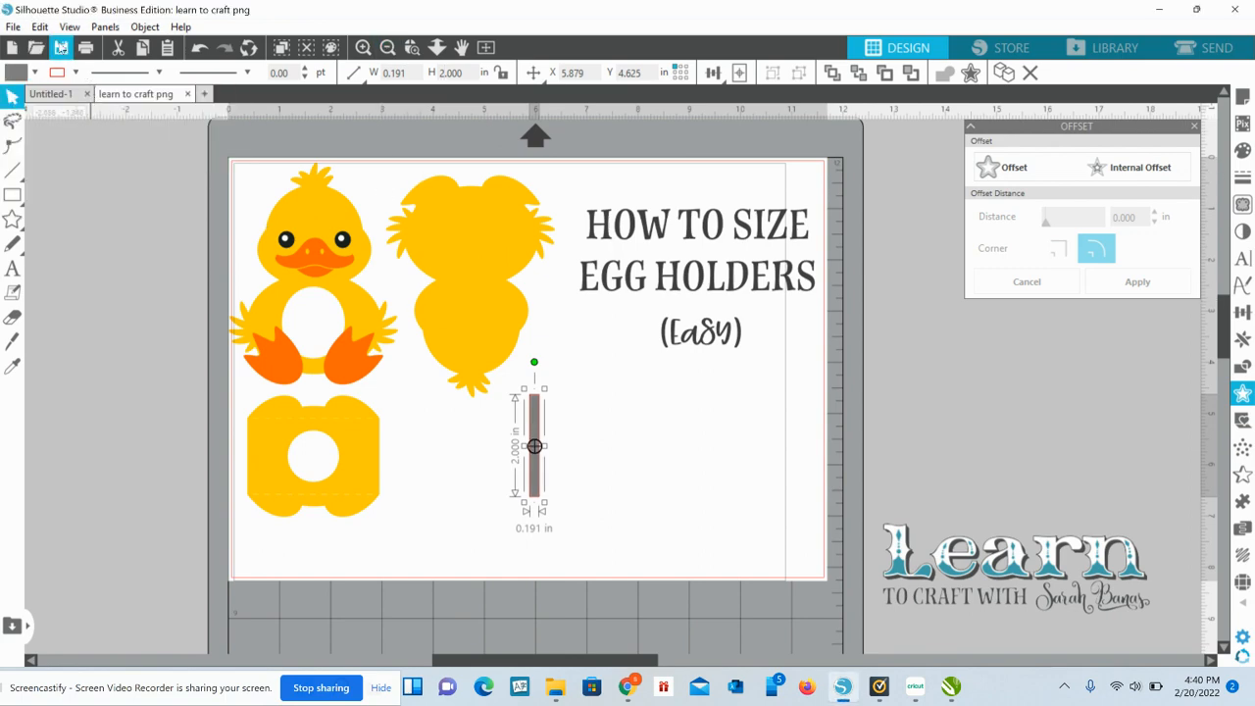
pyautogui.click(75, 73)
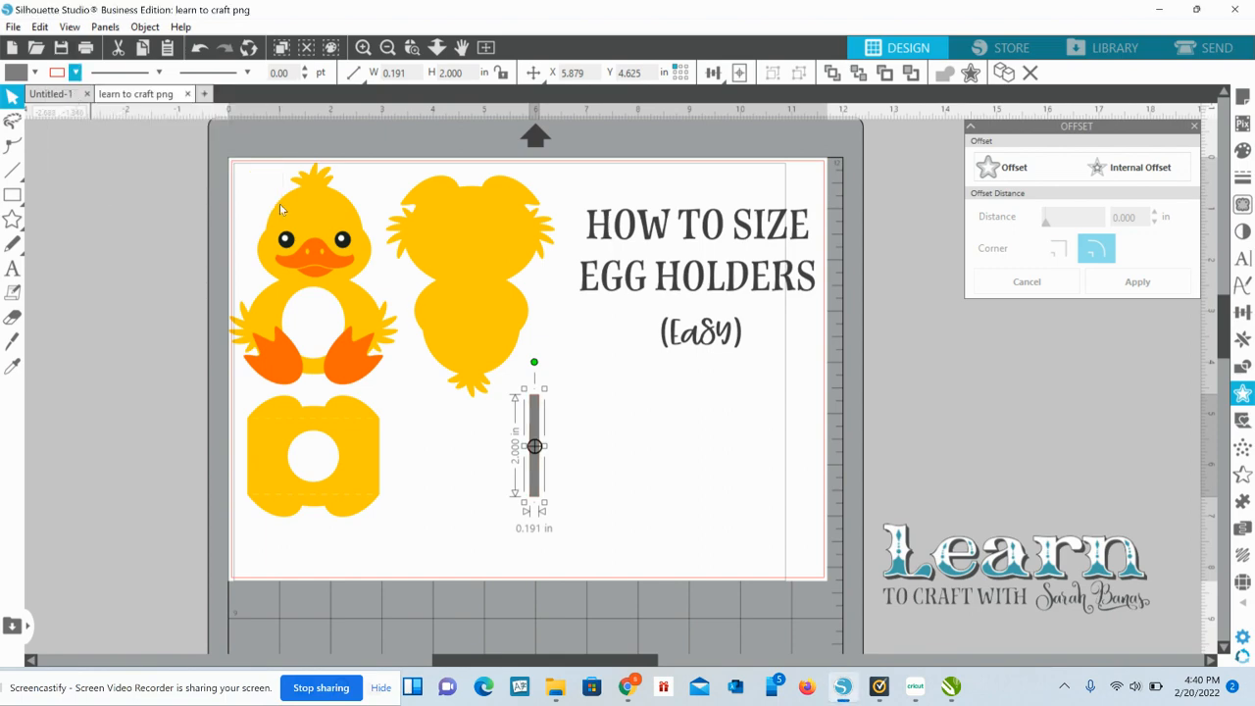
pyautogui.click(547, 451)
pyautogui.moveTo(535, 446); pyautogui.dragTo(312, 331)
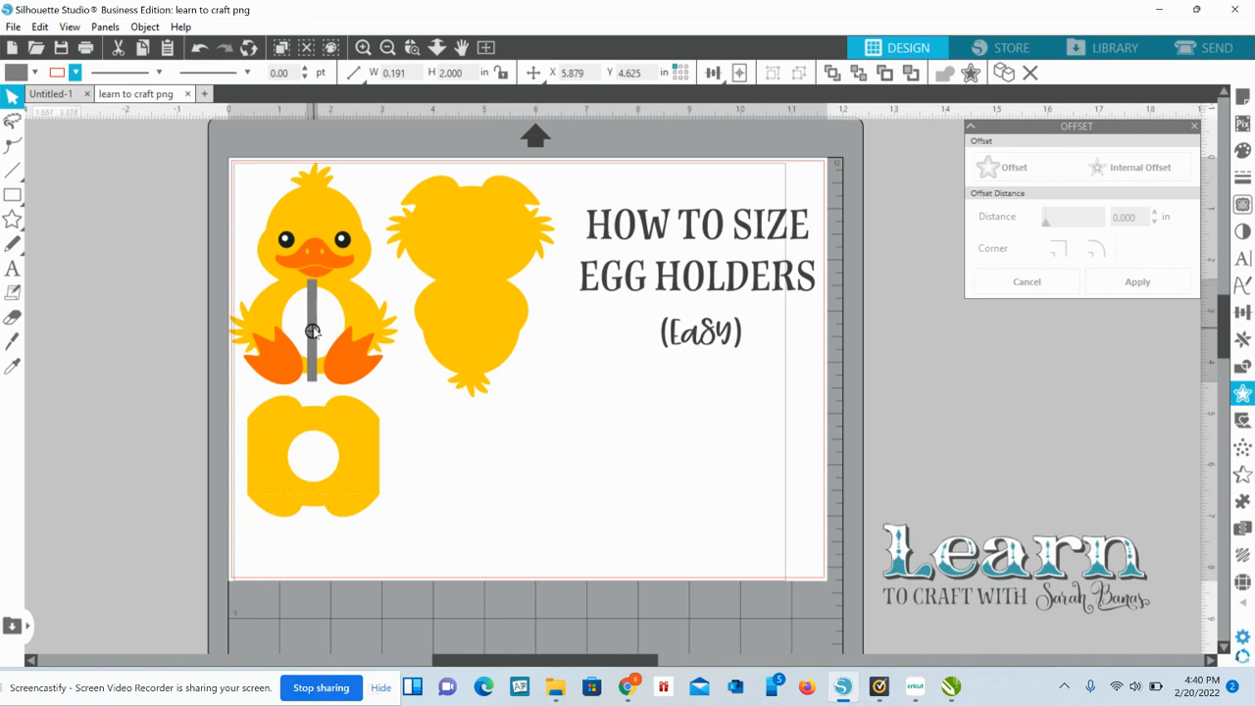
# Enlarge the duck design proportionally to about 7.37 by 8 inches and recenter the gray bar on the belly opening.
pyautogui.click(359, 342)
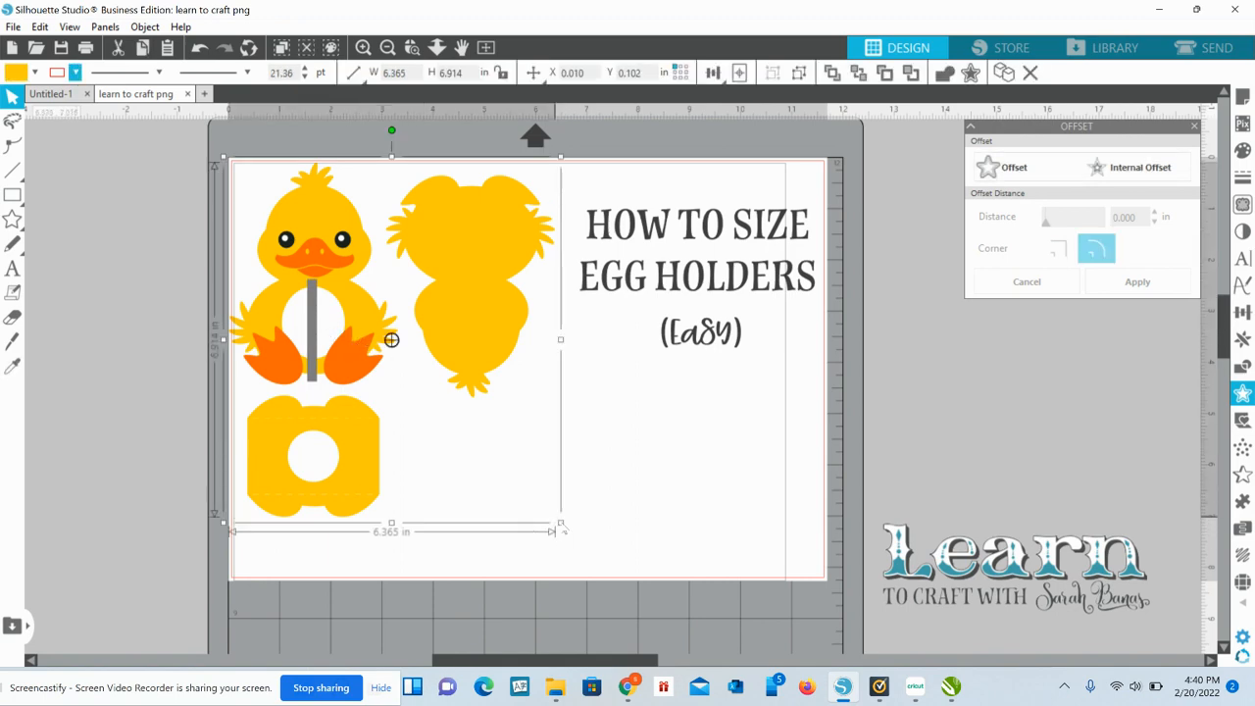
pyautogui.moveTo(560, 523); pyautogui.dragTo(602, 579)
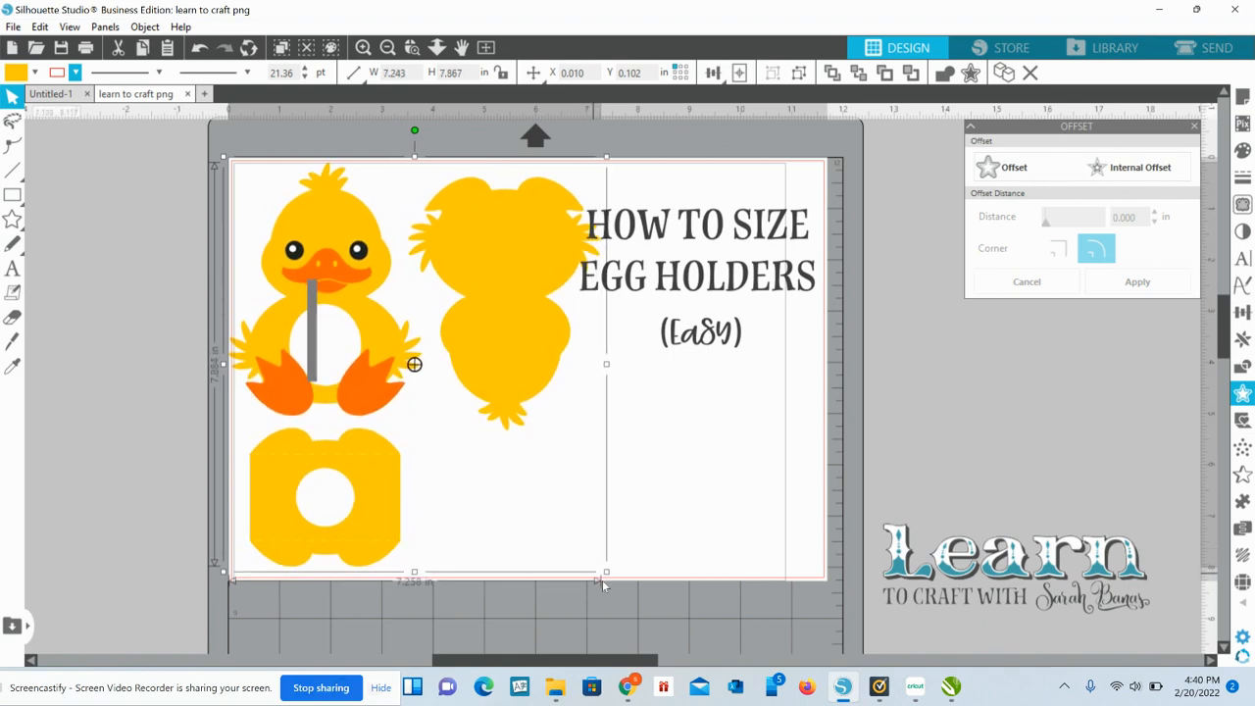
pyautogui.click(700, 500)
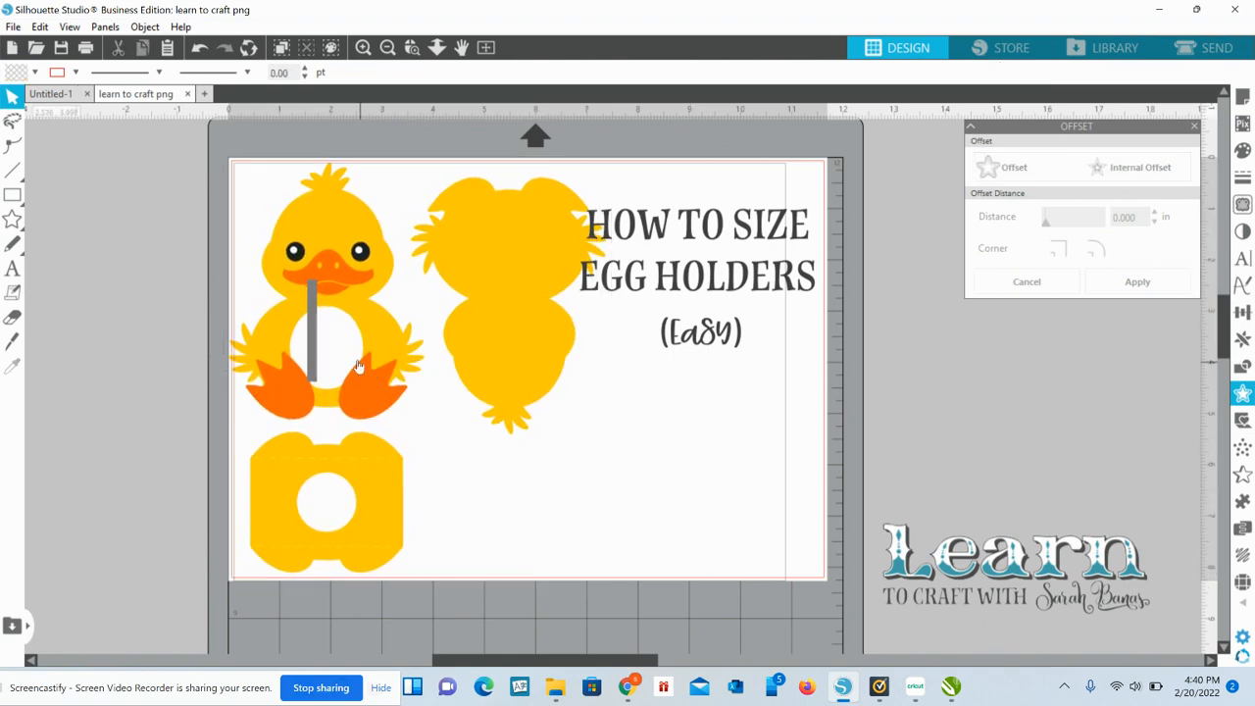
pyautogui.click(317, 337)
pyautogui.moveTo(317, 338); pyautogui.dragTo(329, 344)
pyautogui.click(387, 419)
# Enlarge the duck design proportionally to about 7.86 by 8.54 inches.
pyautogui.click(511, 369)
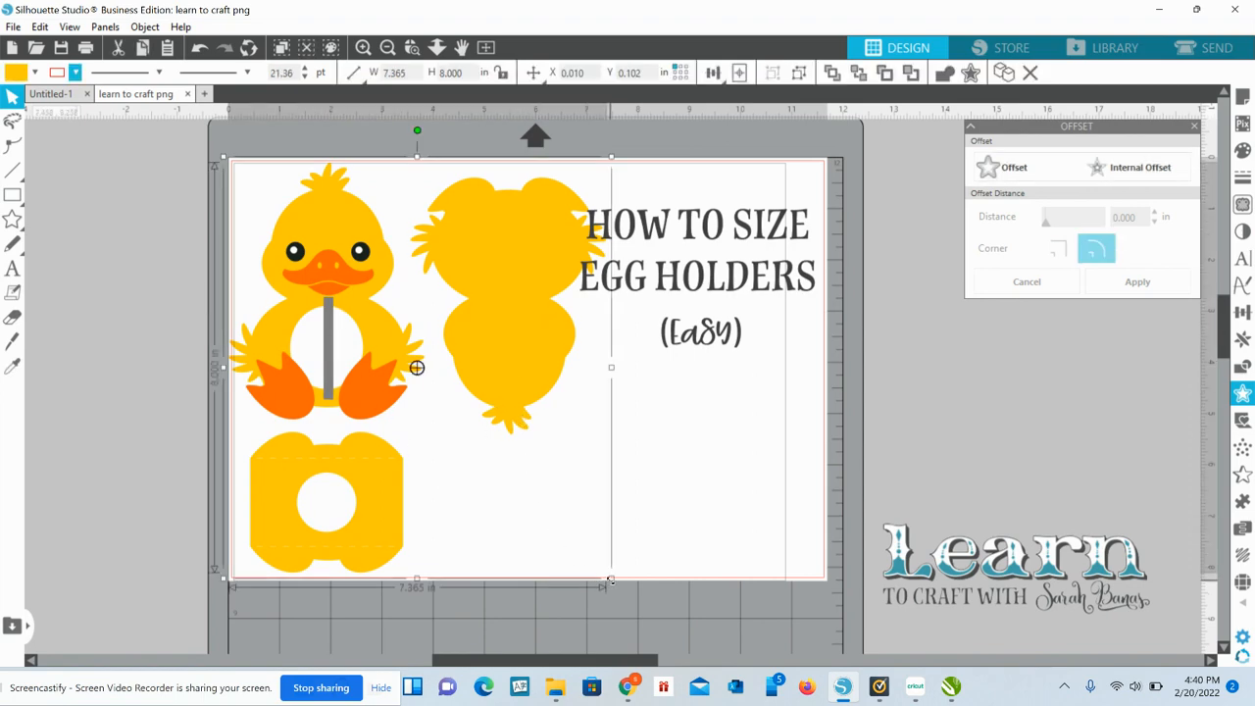
pyautogui.moveTo(610, 585); pyautogui.dragTo(626, 616)
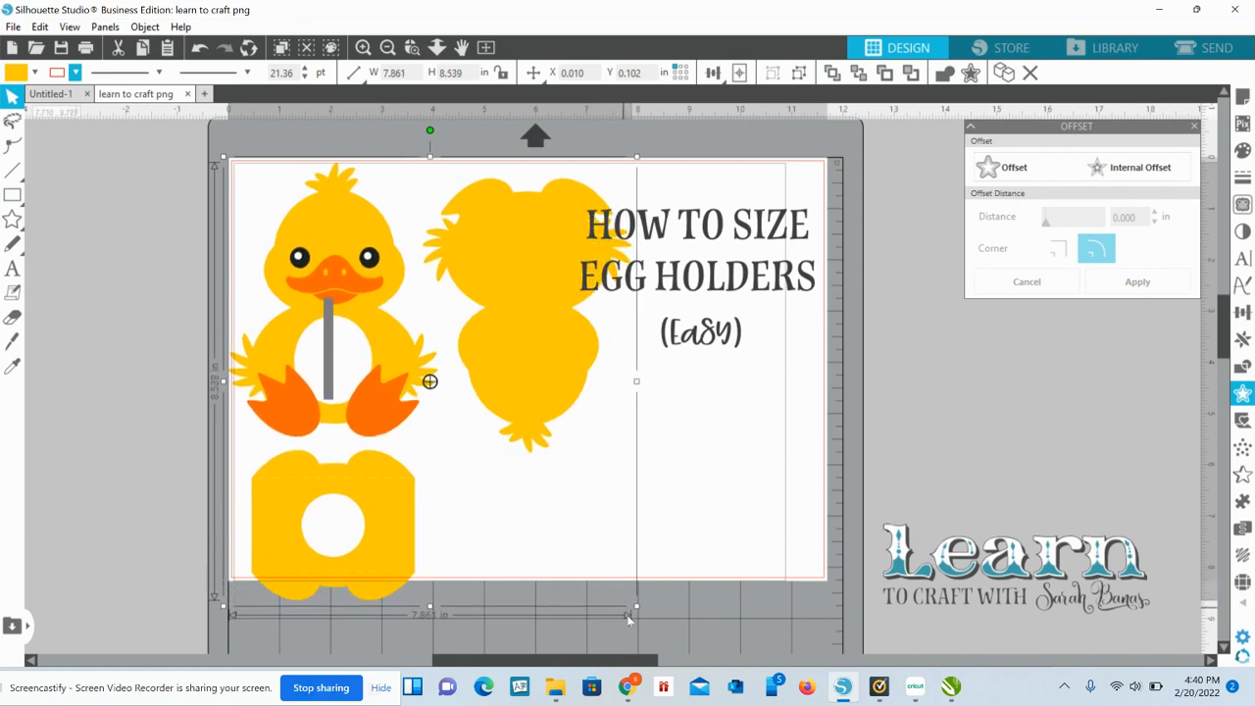
pyautogui.click(706, 491)
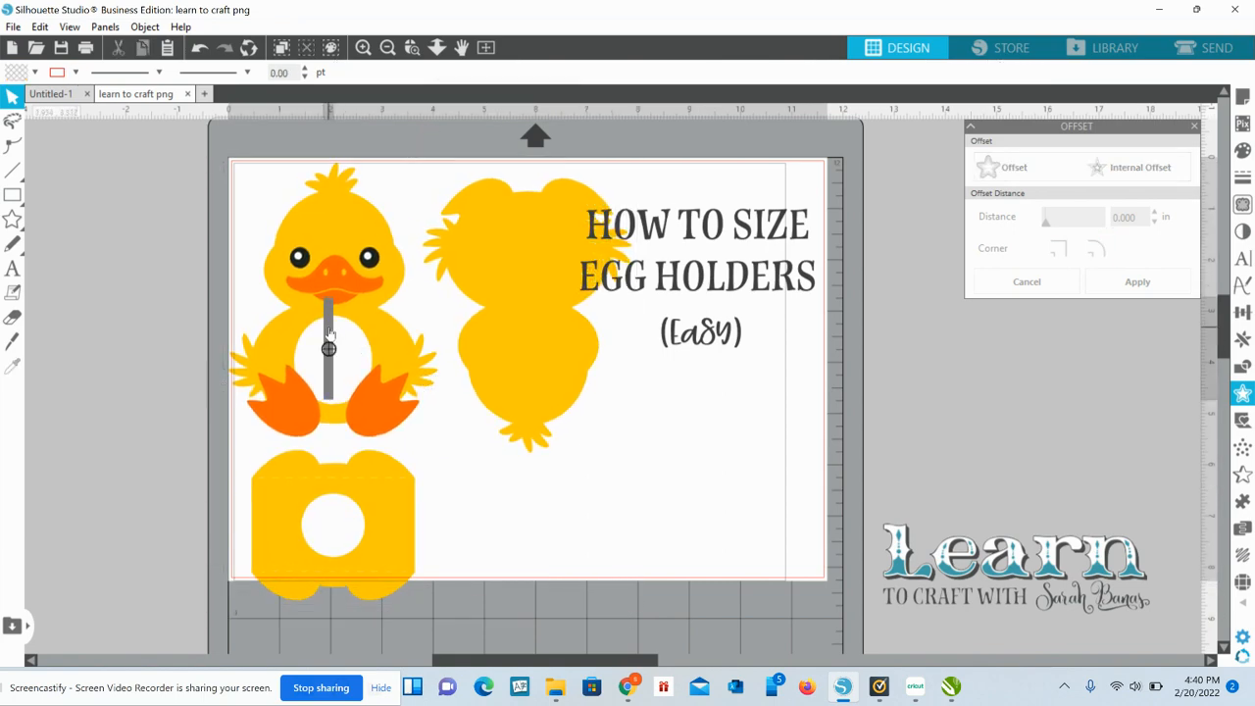
# Center the gray bar on the belly opening to compare their heights, and delete the bar.
pyautogui.moveTo(328, 335); pyautogui.dragTo(334, 345)
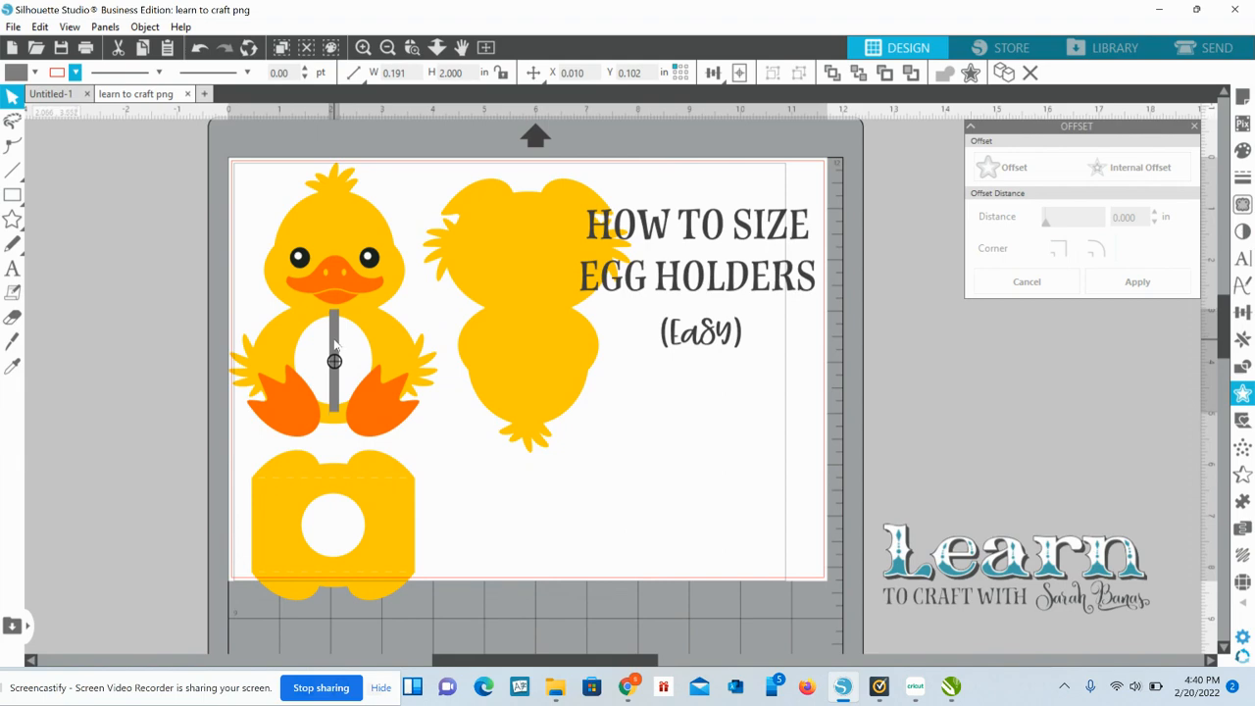
pyautogui.click(335, 345)
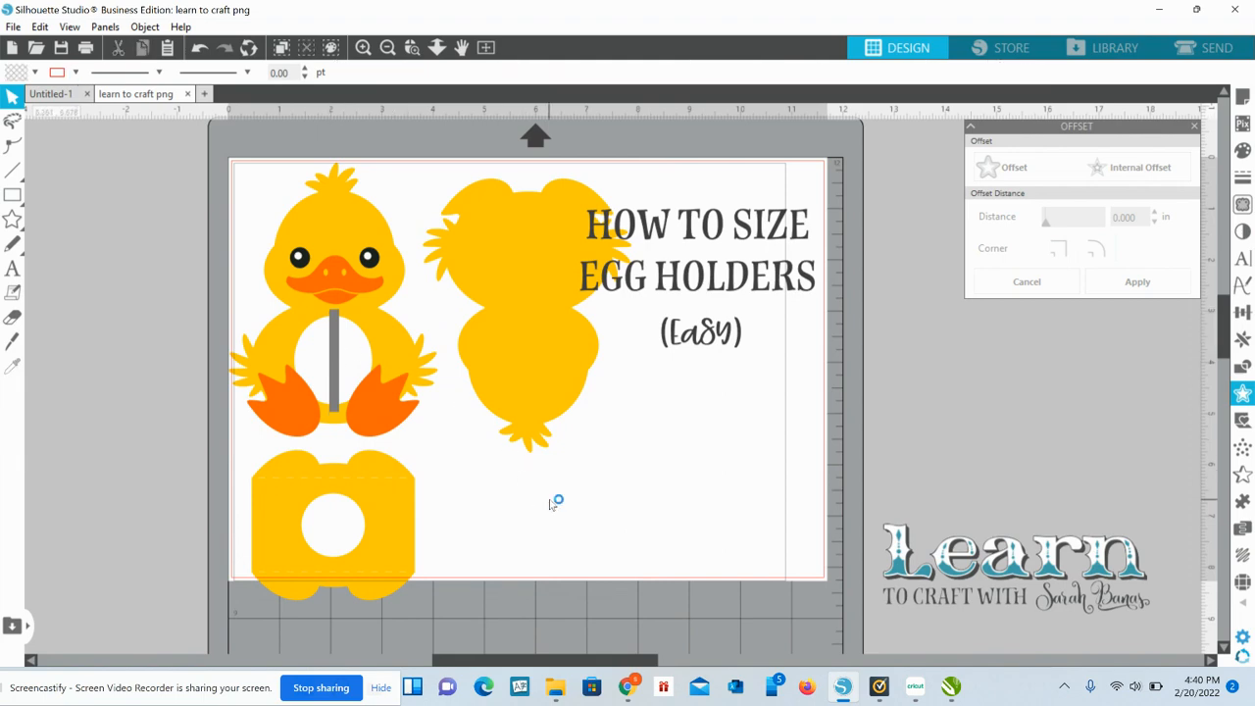
pyautogui.click(334, 361)
pyautogui.press('Delete')
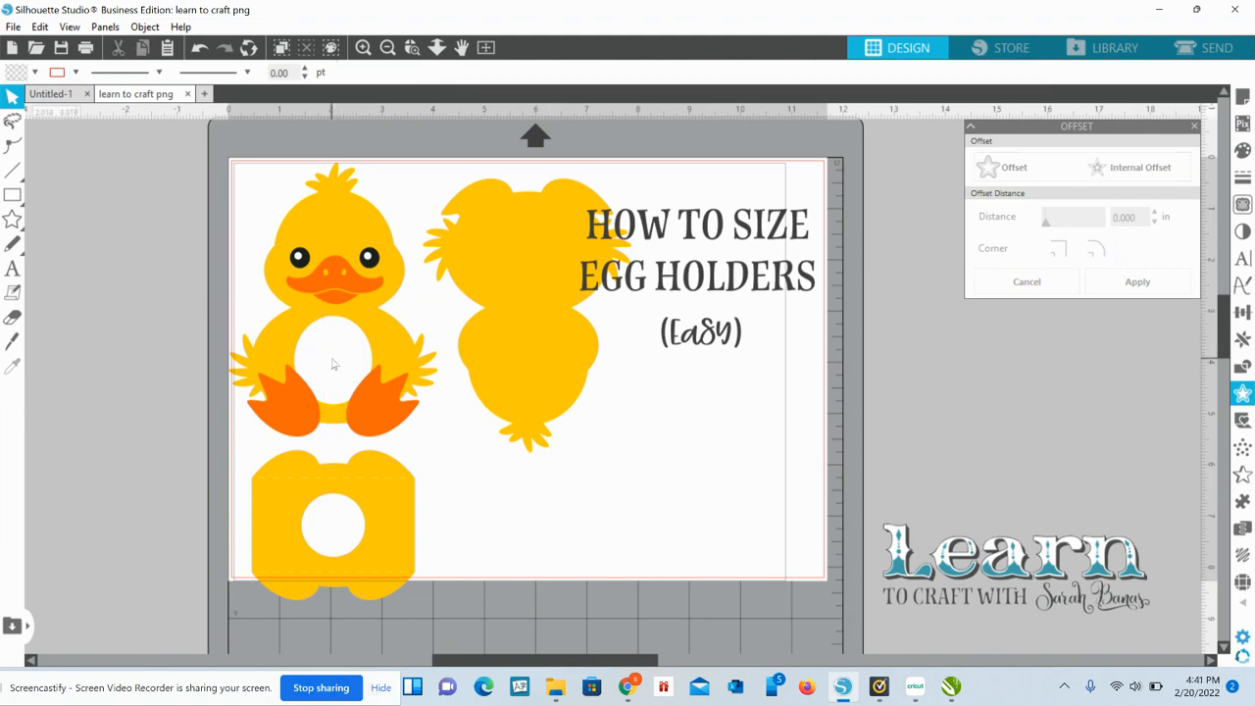
# Shift the duck design partly past the page's left edge and ungroup it into separate pieces.
pyautogui.moveTo(567, 276); pyautogui.dragTo(472, 262)
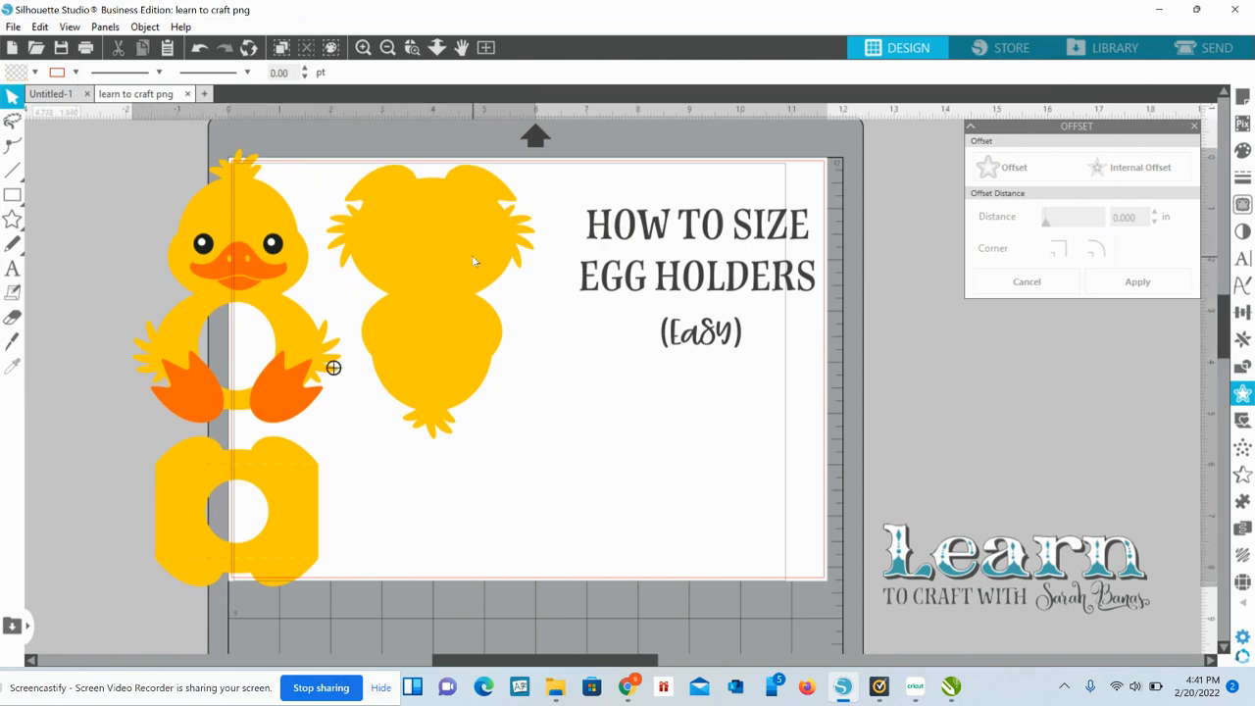
pyautogui.rightClick(473, 260)
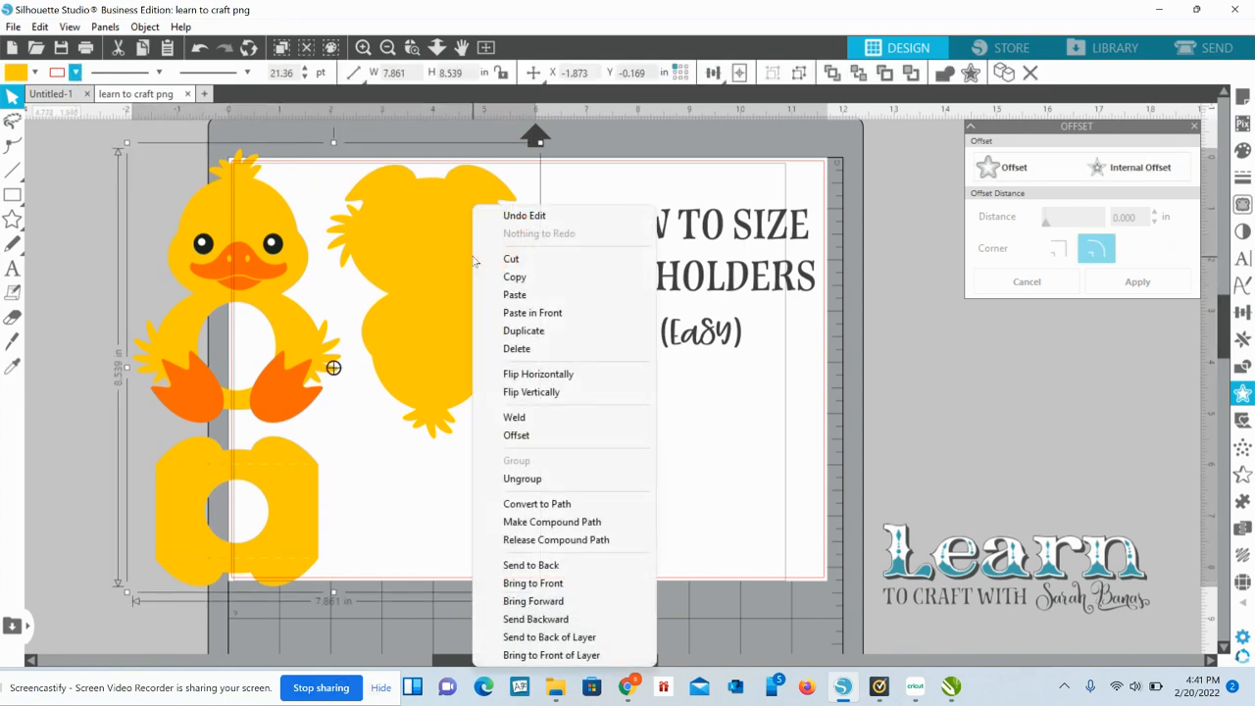
pyautogui.click(525, 479)
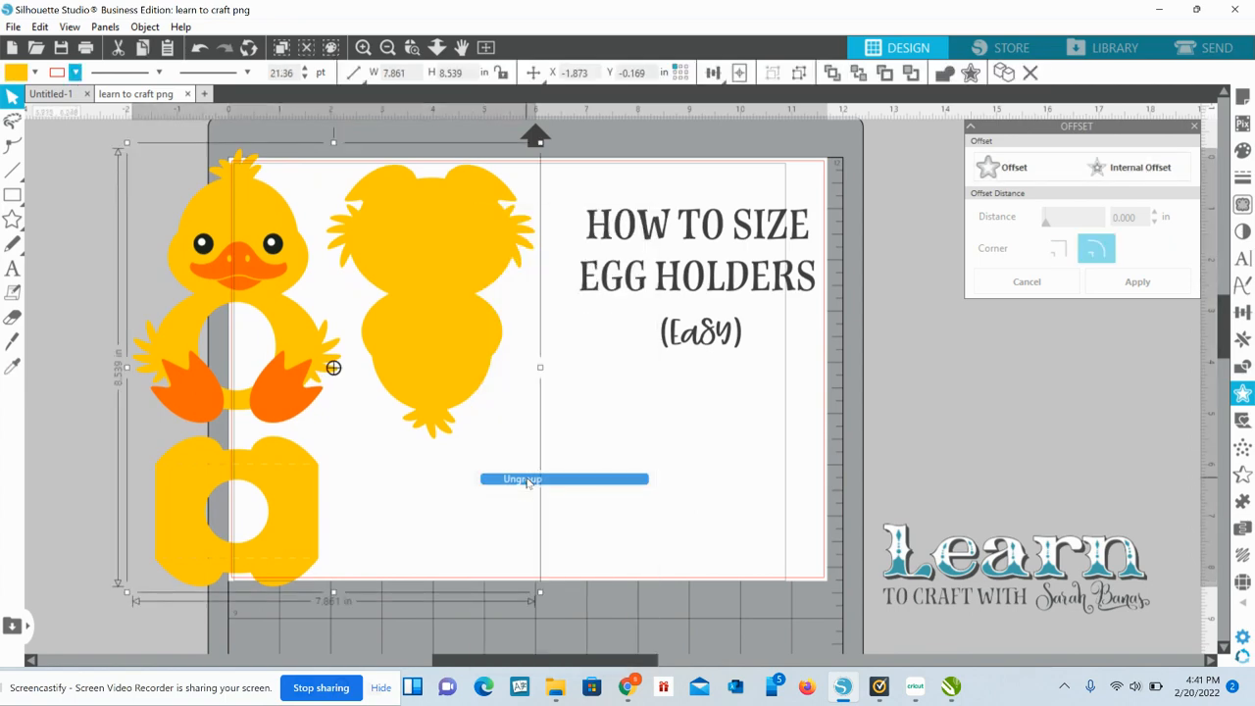
pyautogui.click(641, 496)
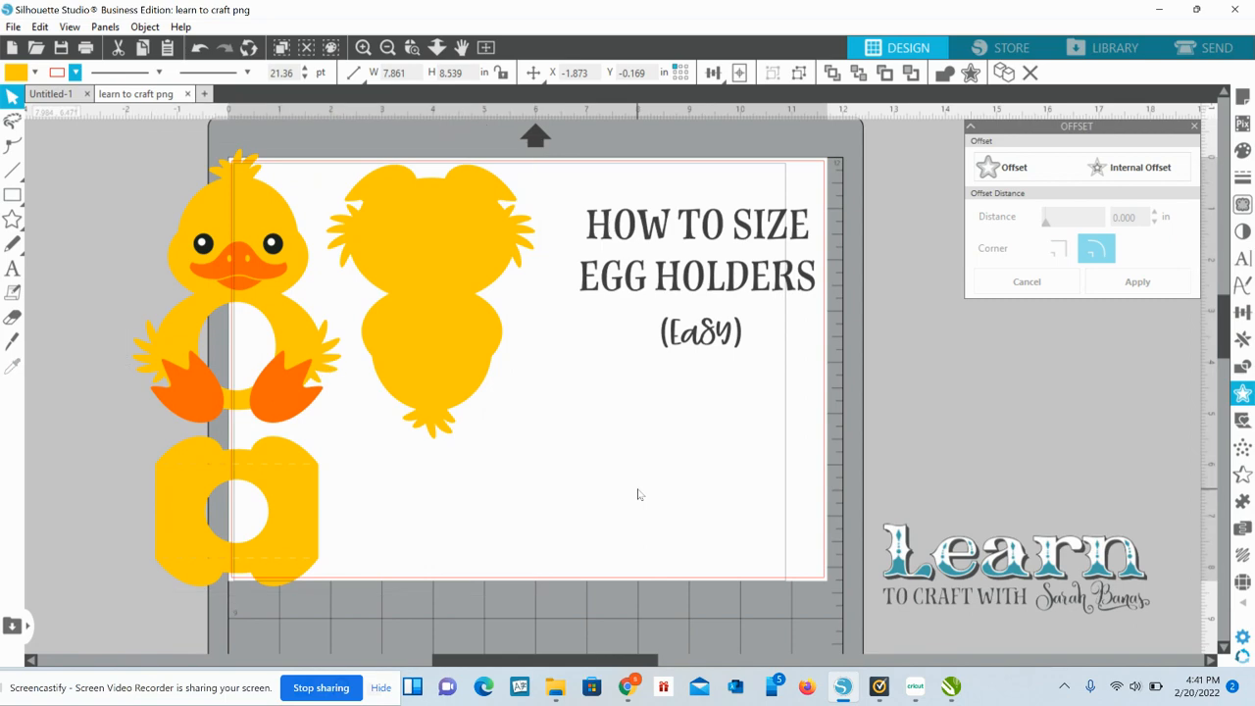
pyautogui.moveTo(219, 196); pyautogui.dragTo(245, 204)
pyautogui.rightClick(244, 204)
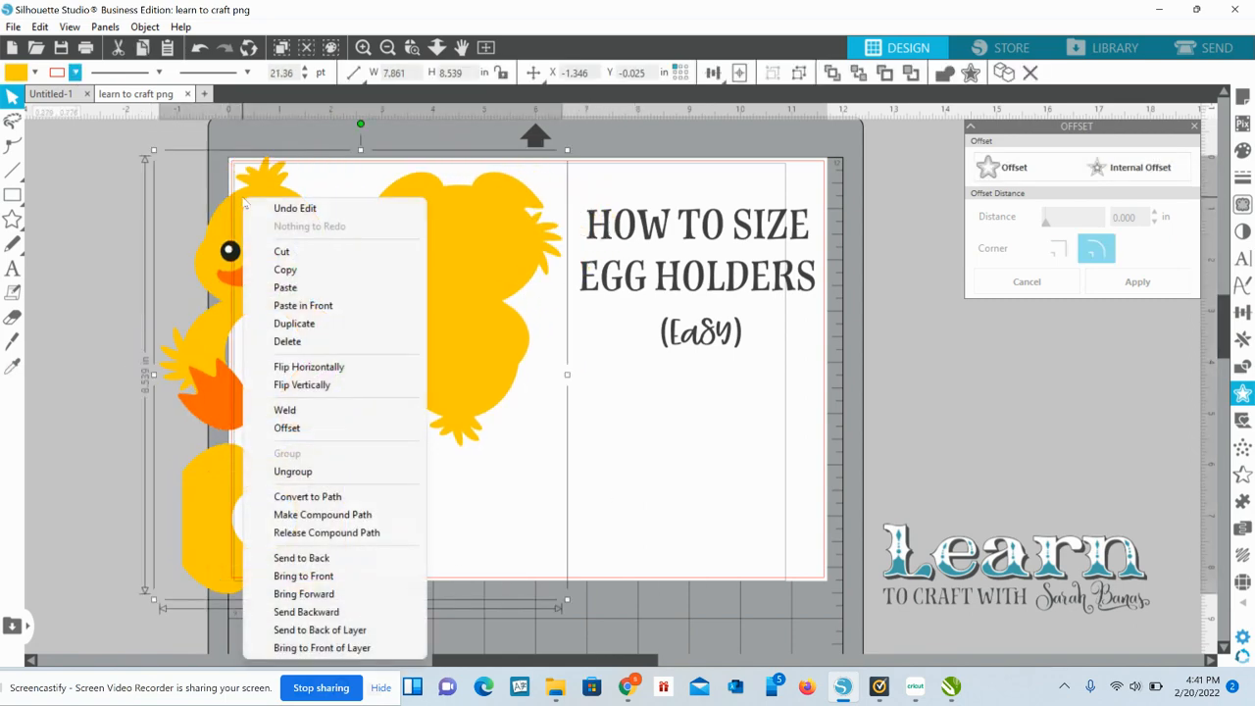
pyautogui.click(324, 473)
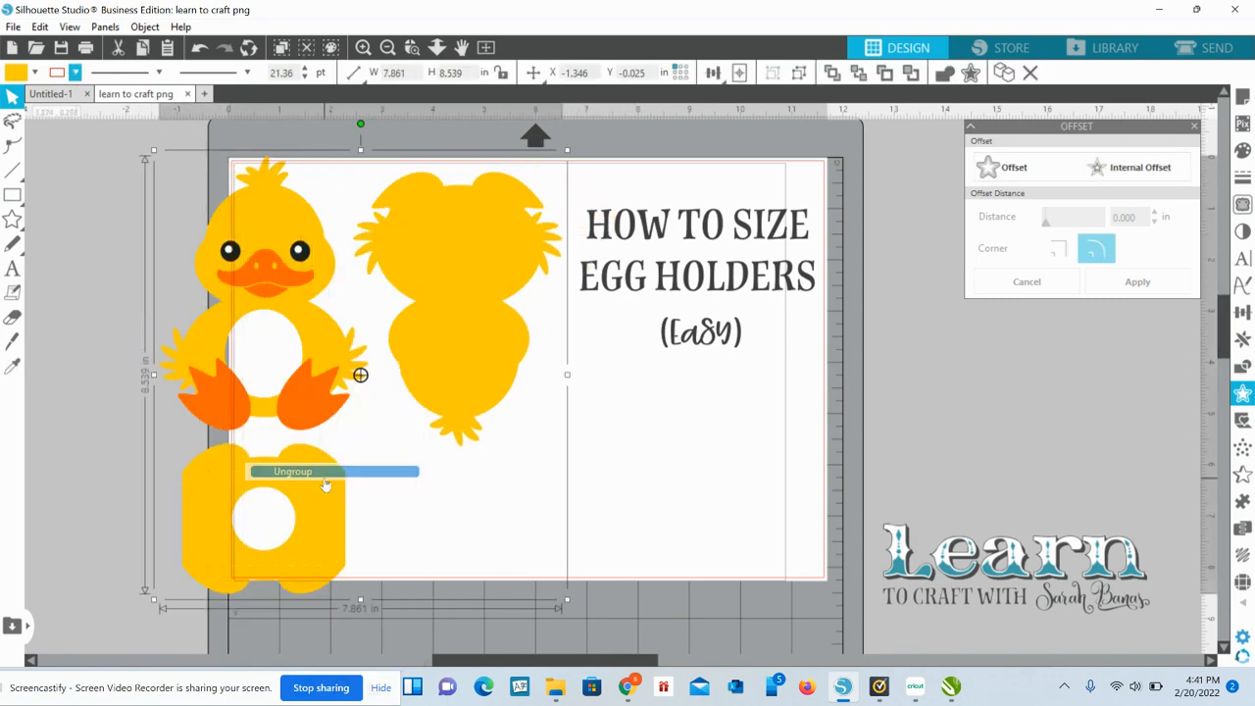
pyautogui.click(573, 448)
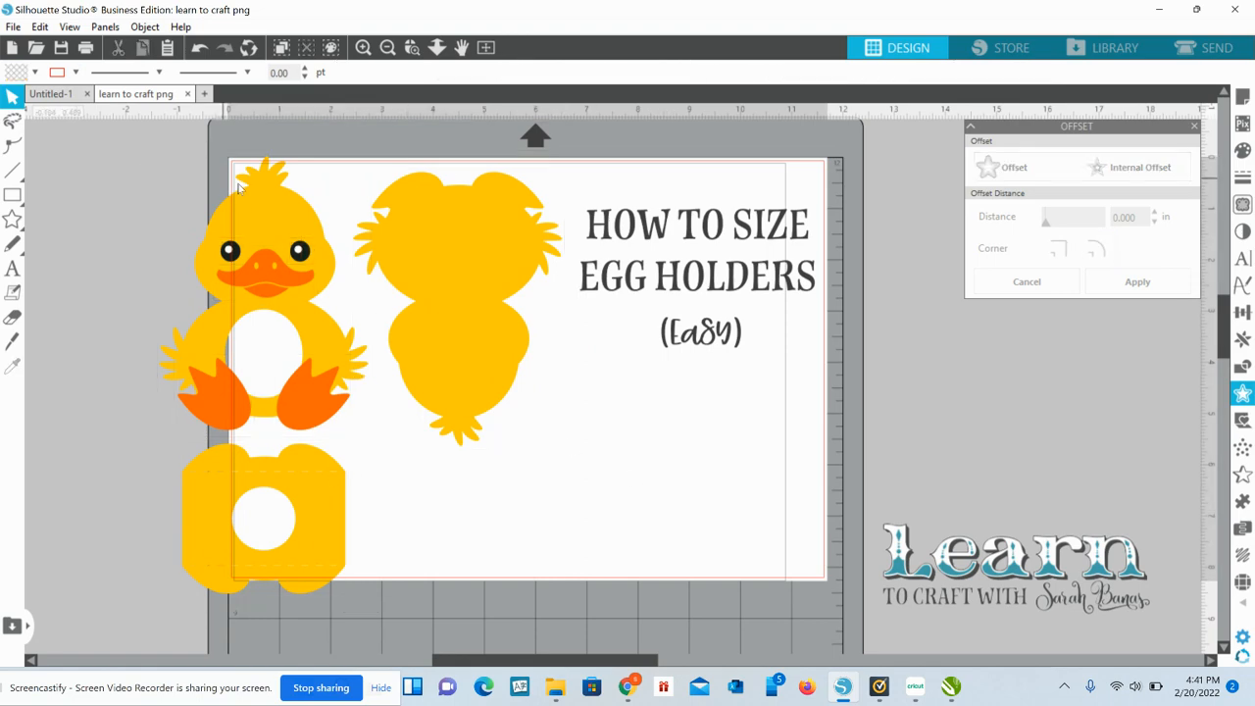
# Stack the yellow front body and the yellow base piece on top of the yellow back piece.
pyautogui.moveTo(274, 196); pyautogui.dragTo(448, 210)
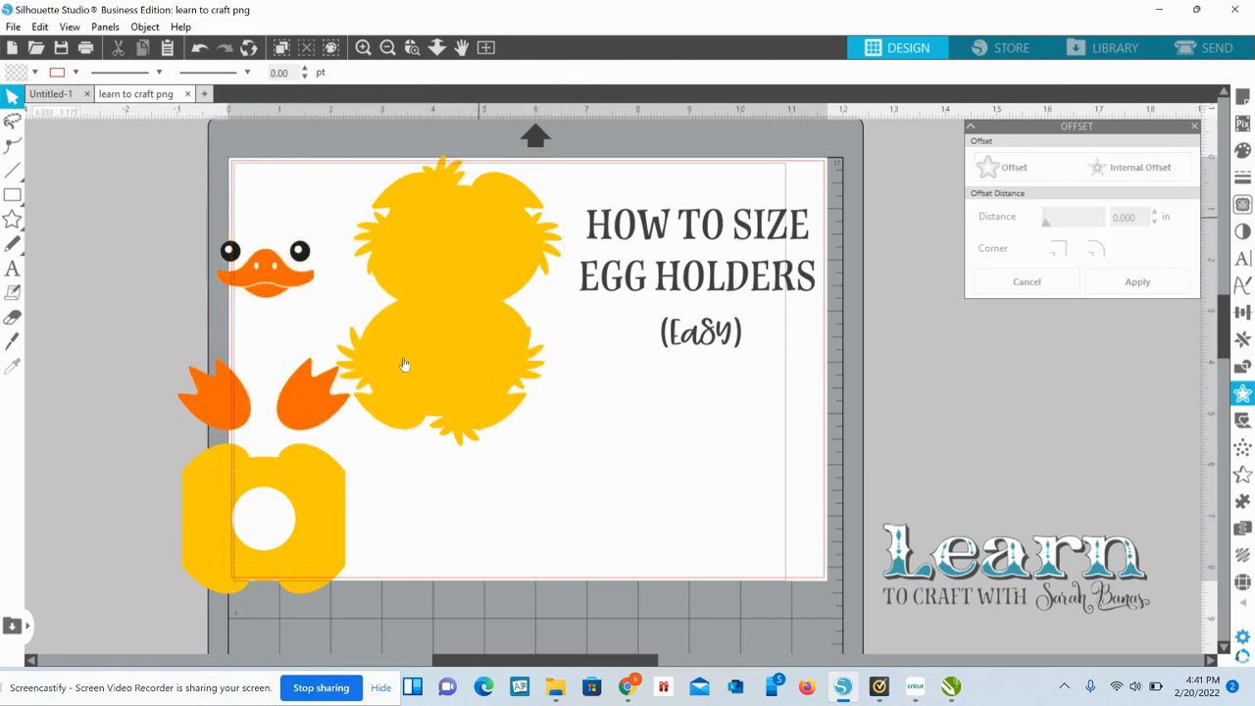
pyautogui.moveTo(311, 507); pyautogui.dragTo(513, 275)
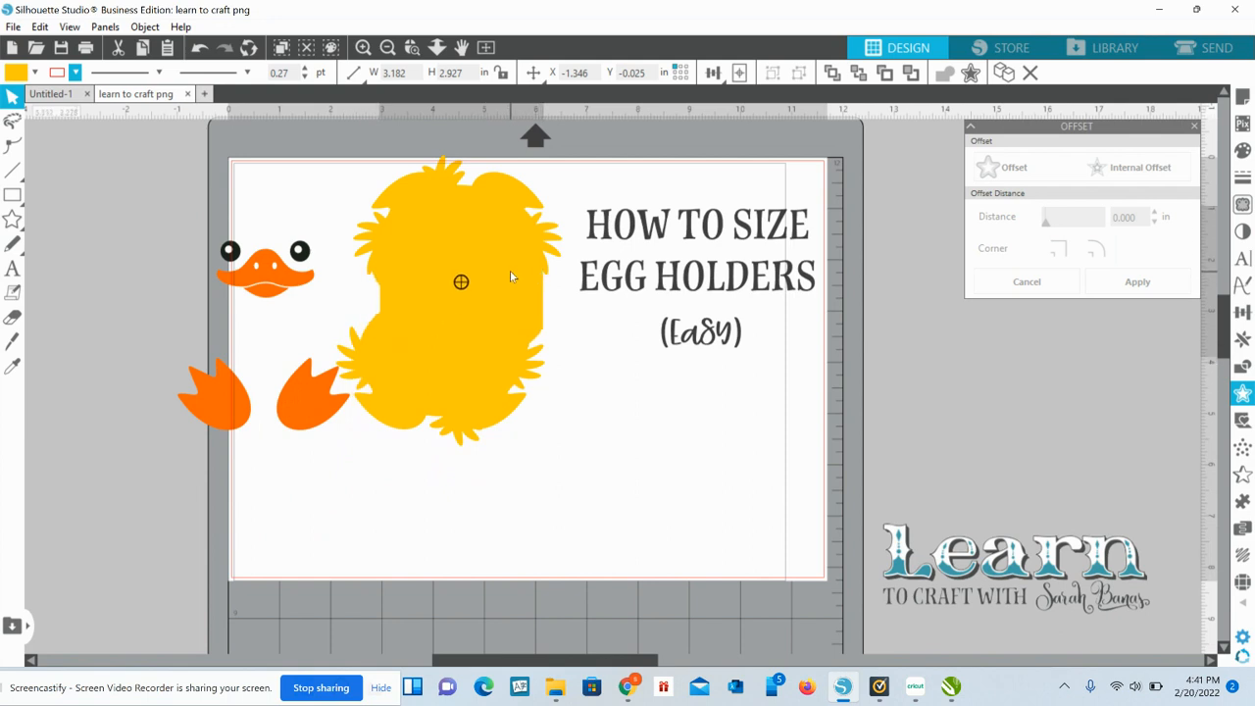
pyautogui.click(484, 530)
pyautogui.click(470, 228)
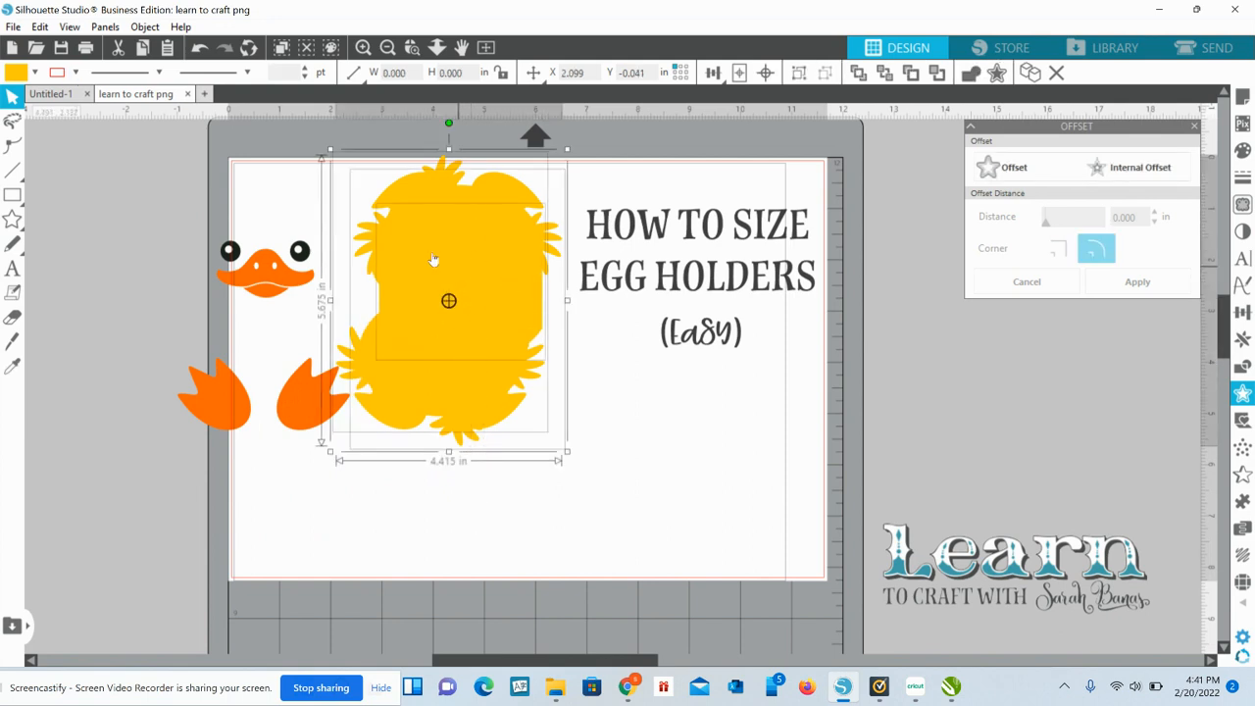
pyautogui.click(331, 515)
# Gather the two orange feet and the beak together, and move them as one selection onto the yellow stack.
pyautogui.moveTo(301, 402)
pyautogui.mouseDown()
pyautogui.moveTo(296, 426)
pyautogui.moveTo(285, 396)
pyautogui.mouseUp()
pyautogui.click(274, 356)
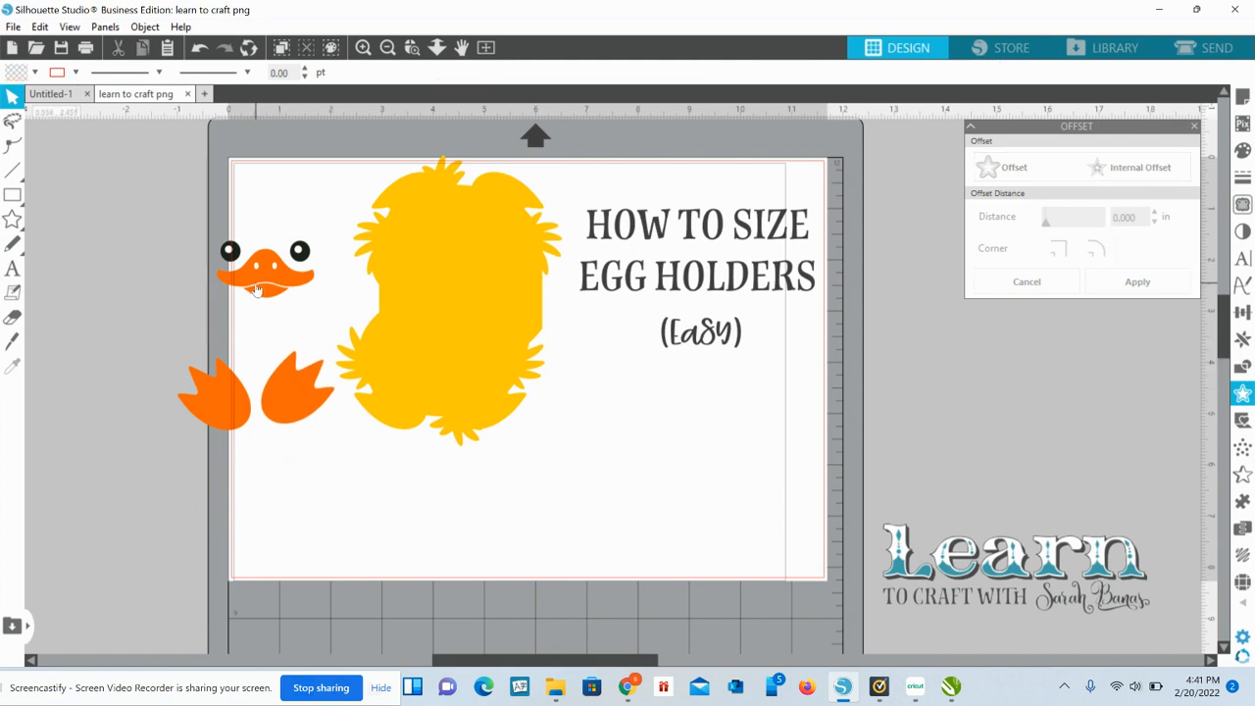
pyautogui.moveTo(256, 285); pyautogui.dragTo(253, 363)
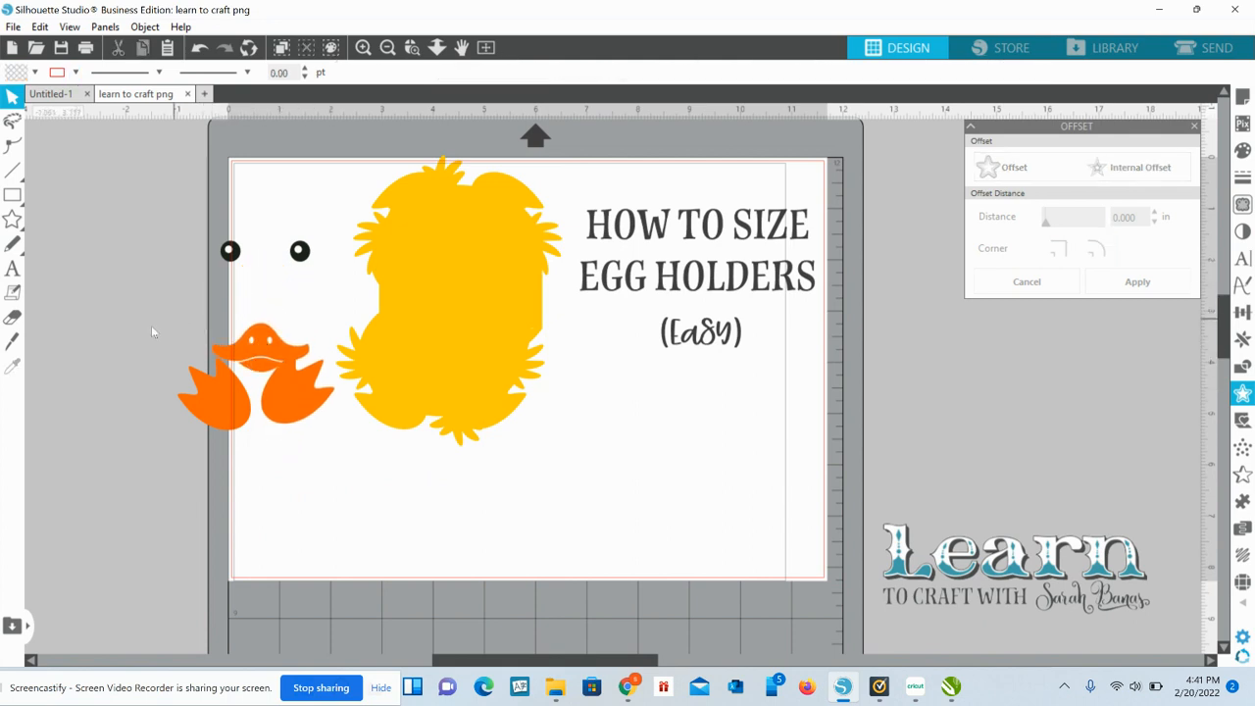
pyautogui.moveTo(151, 325); pyautogui.dragTo(345, 439)
pyautogui.moveTo(232, 412); pyautogui.dragTo(389, 378)
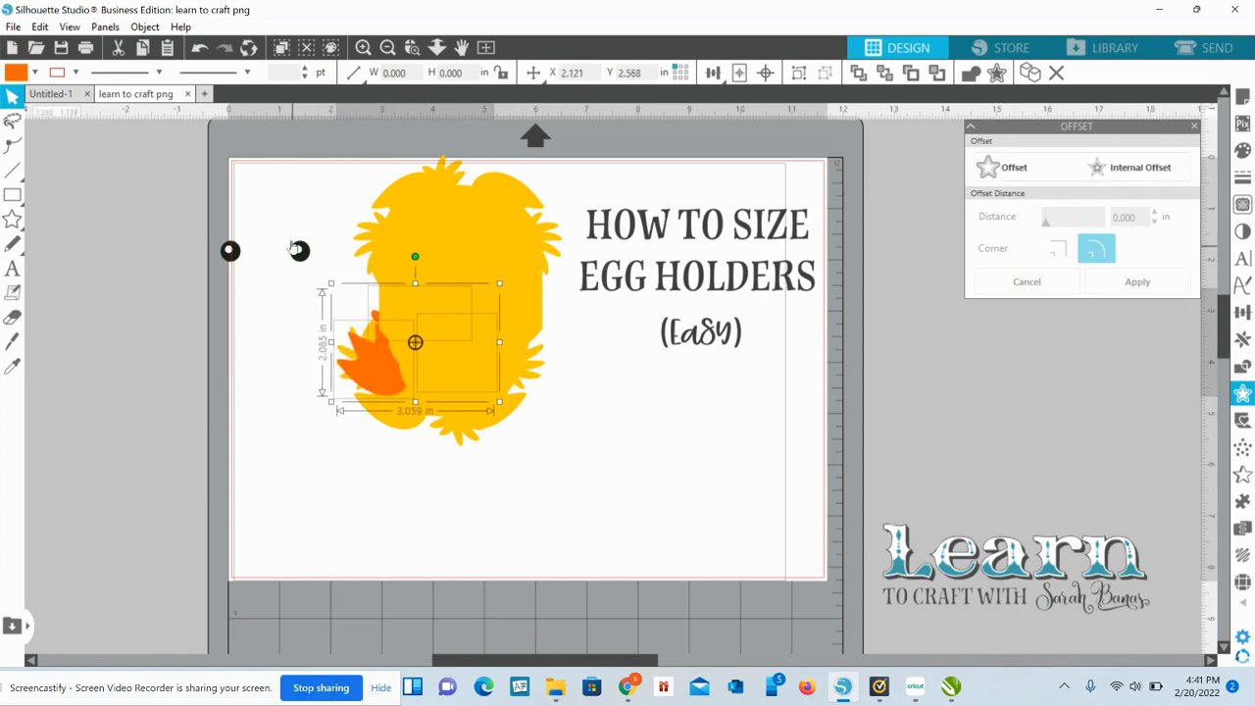